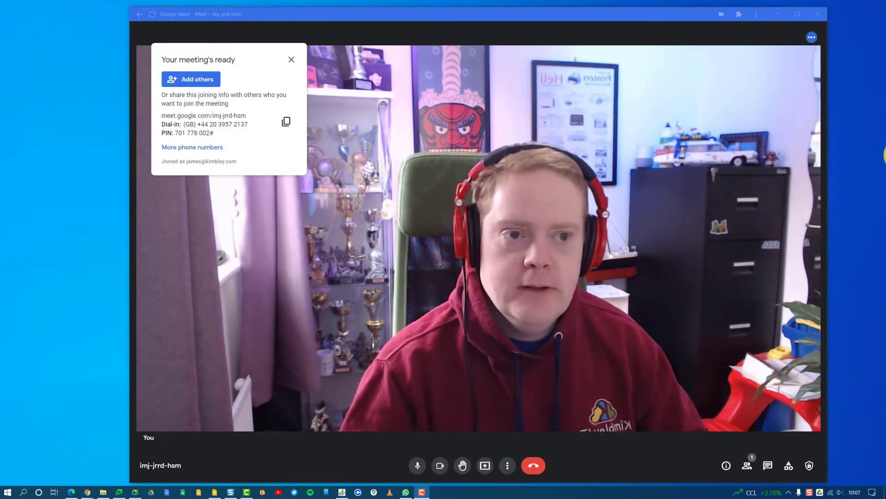
Step: Open the Meet call panel beside Share and show the options for joining the call here
click(781, 15)
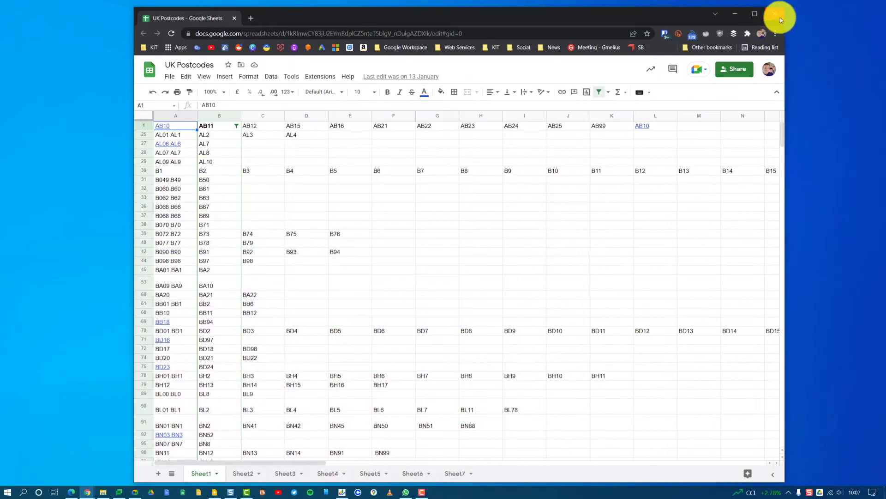
click(698, 69)
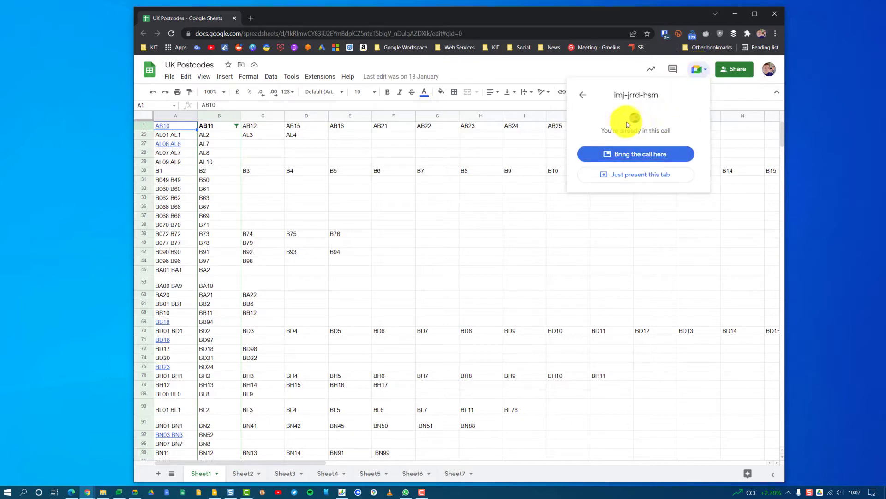
Step: Move the ongoing call into the spreadsheet, float it picture-in-picture and drag it over the sheet
click(634, 155)
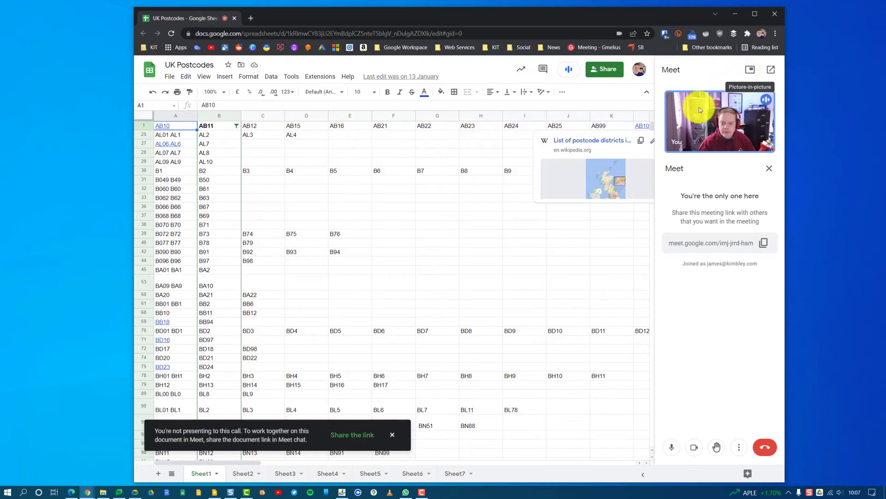
click(752, 70)
mouse_move(686, 121)
mouse_down()
mouse_move(372, 236)
mouse_move(632, 331)
mouse_up()
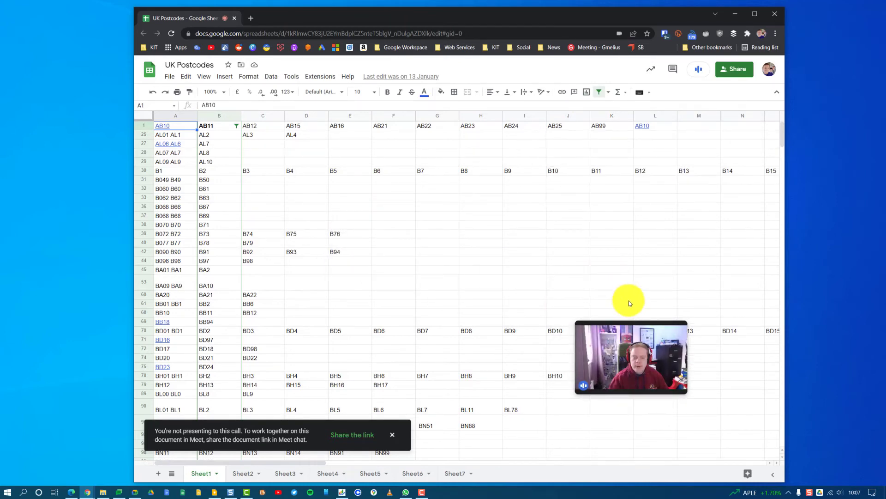
Step: Pop the floating call video back out into its own Google Meet tab
click(679, 333)
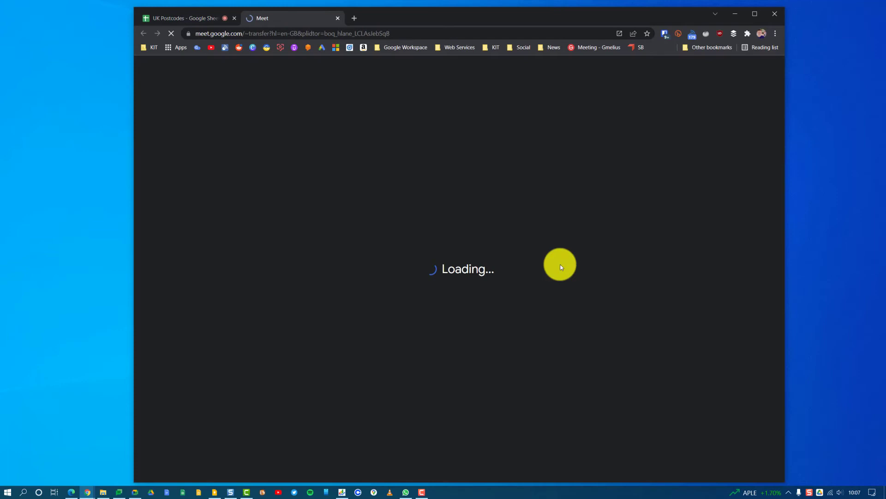